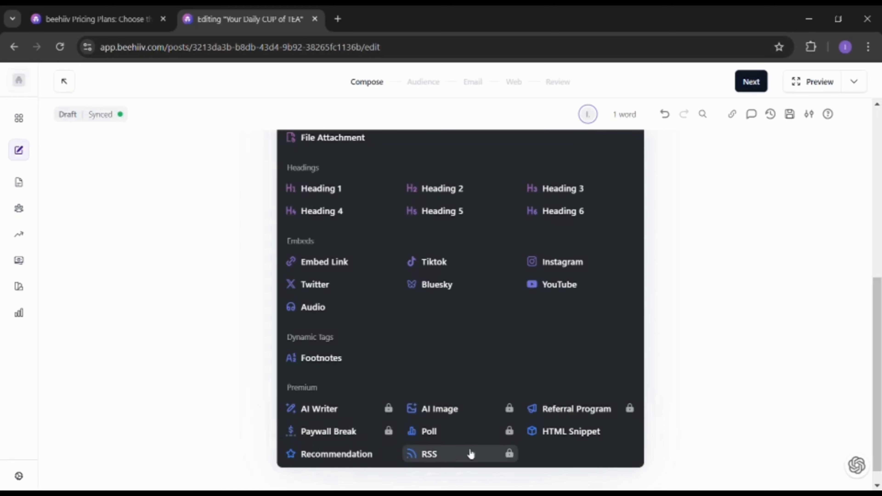
- Remove the extra slash block and paste the copied newsletter text into the post body
scroll(441, 347, "up", 6)
scroll(443, 347, "up", 5)
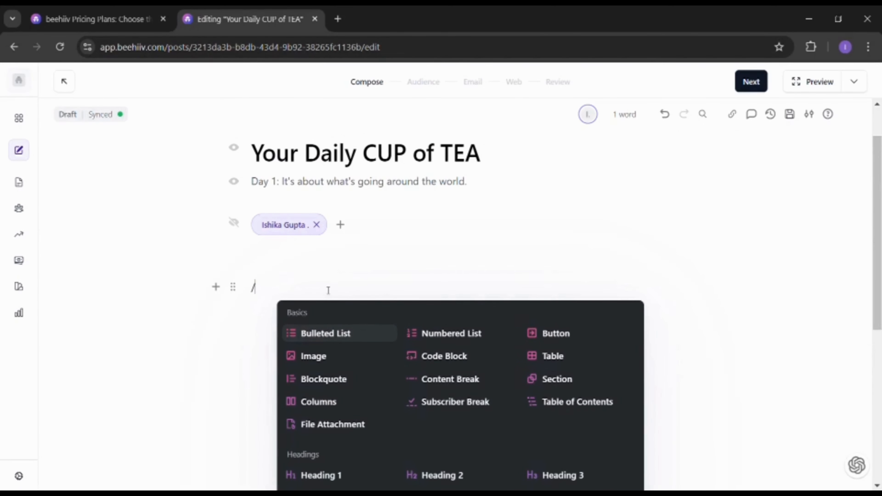
left_click(216, 287)
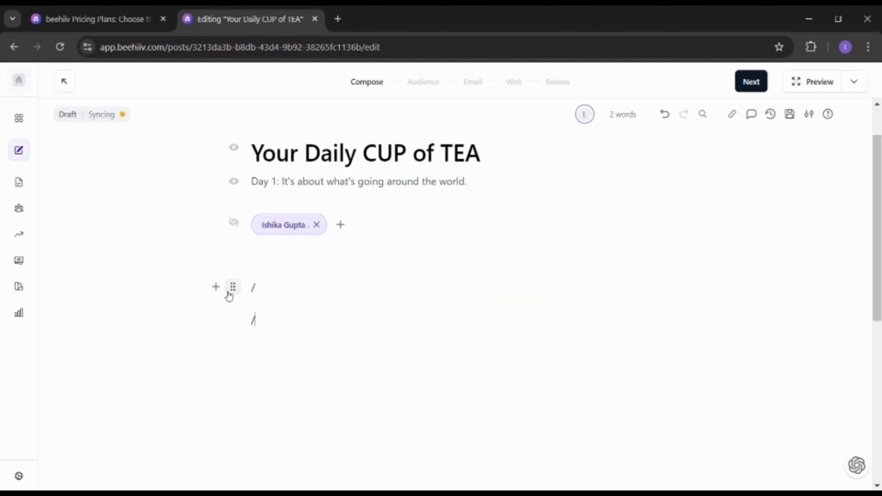
key("BackSpace")
type("/")
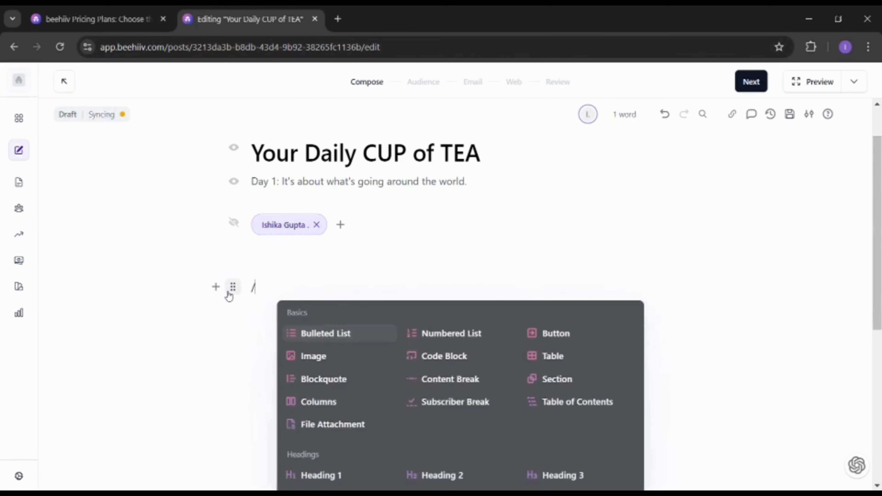
key("ctrl+v")
scroll(557, 200, "up", 10)
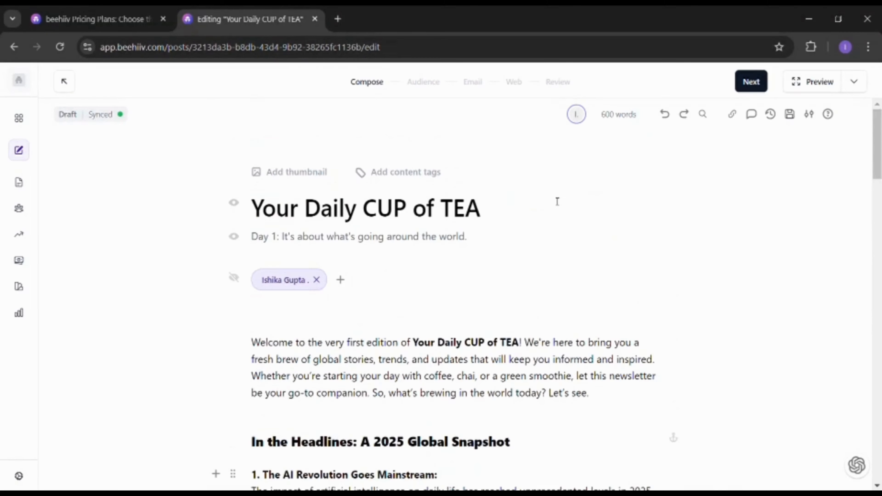
- Read through the pasted newsletter sections and check the post's word count
scroll(387, 248, "down", 3)
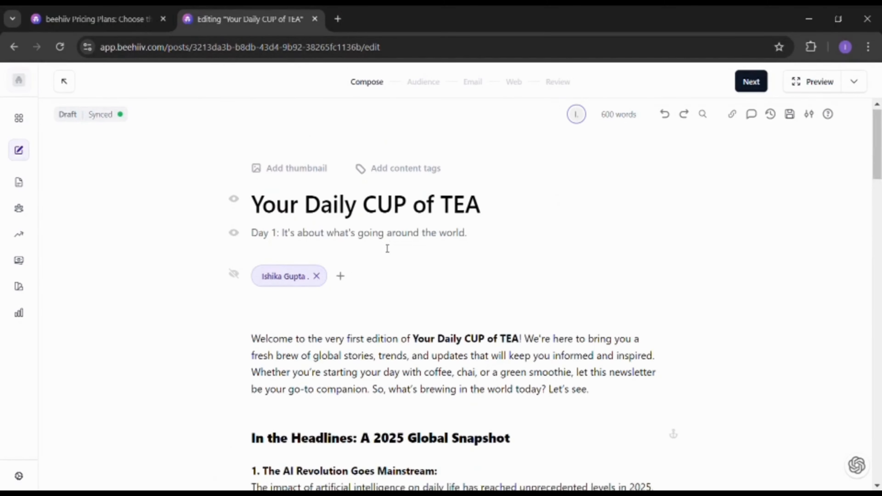
scroll(388, 248, "down", 4)
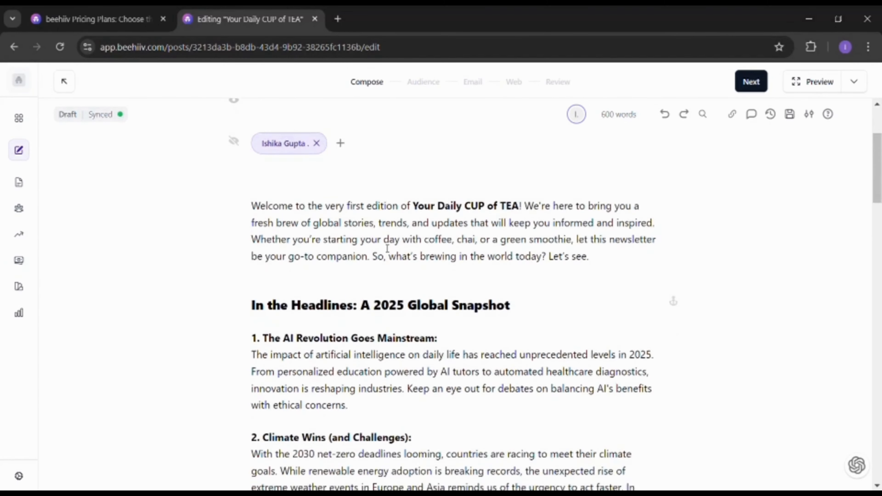
scroll(387, 248, "down", 7)
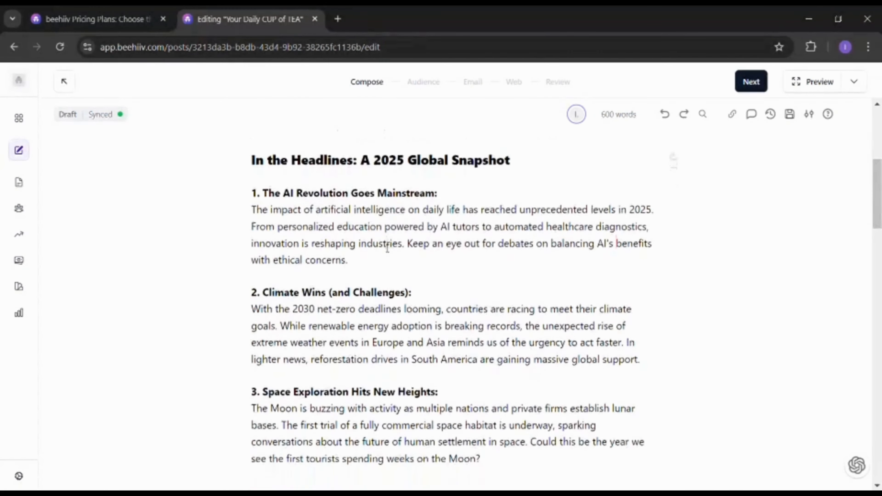
scroll(387, 248, "down", 8)
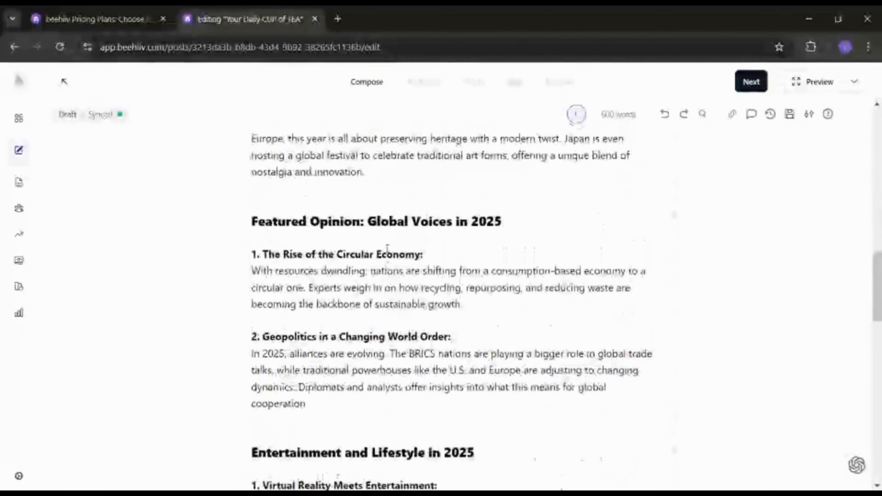
scroll(388, 248, "up", 15)
scroll(387, 247, "up", 1)
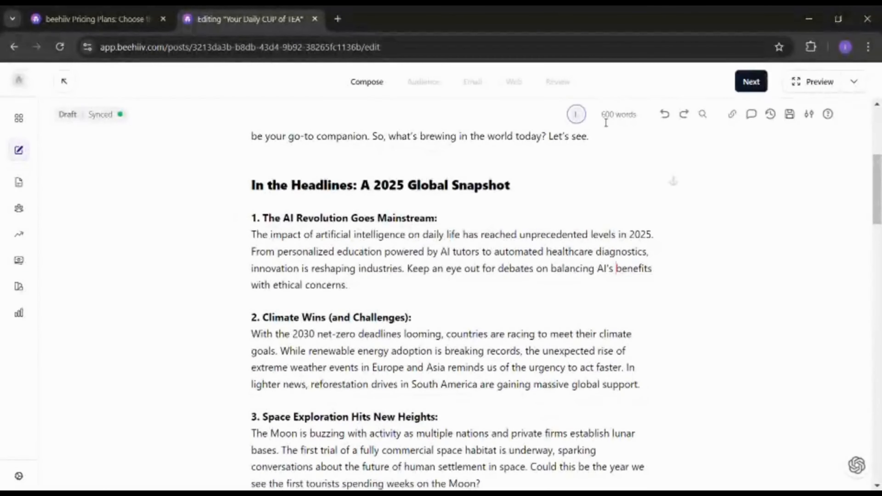
left_click_drag(633, 118, 597, 118)
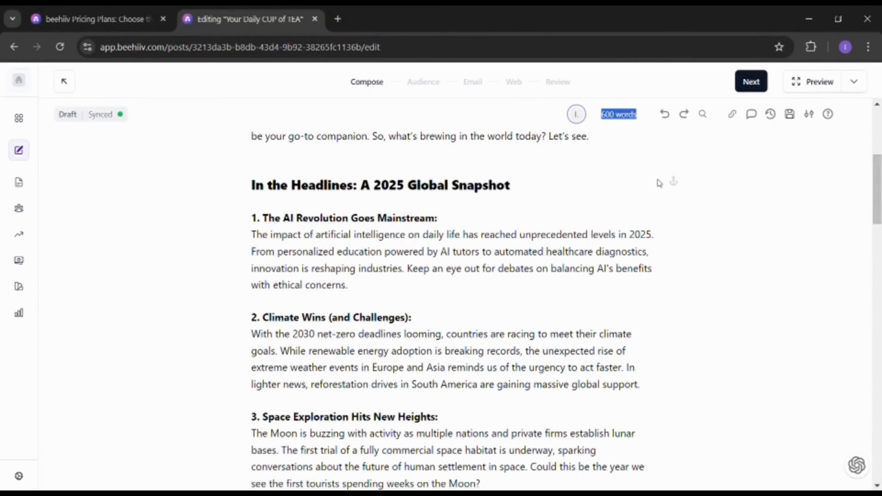
left_click(781, 194)
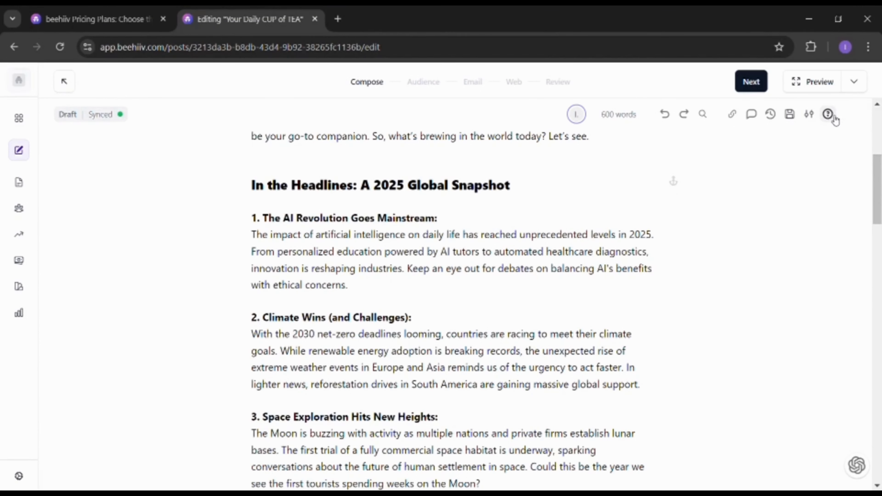
- Open the post theme settings, examine the styling preview of headings, lists, quotes and tables, and return to the post editor
left_click(814, 118)
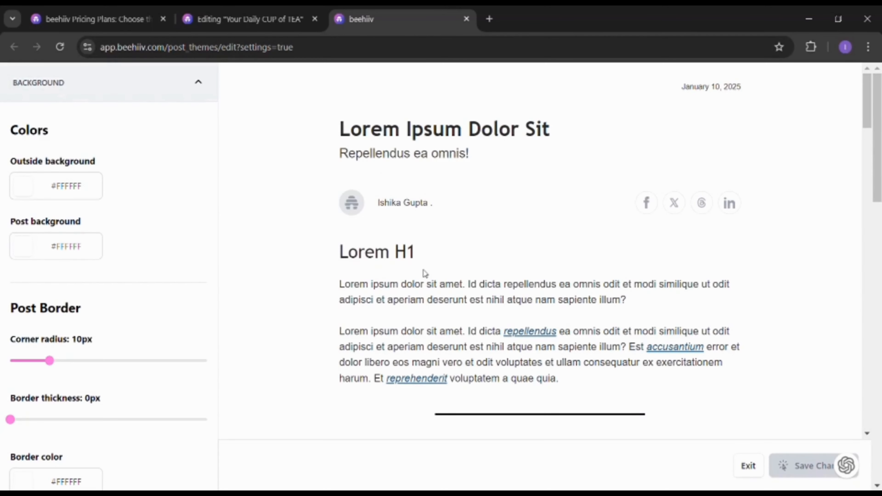
scroll(431, 326, "down", 10)
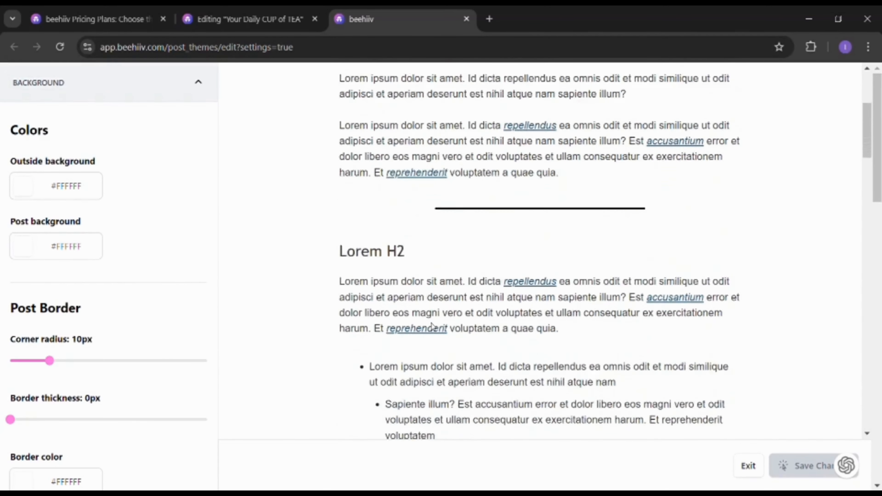
scroll(436, 328, "down", 12)
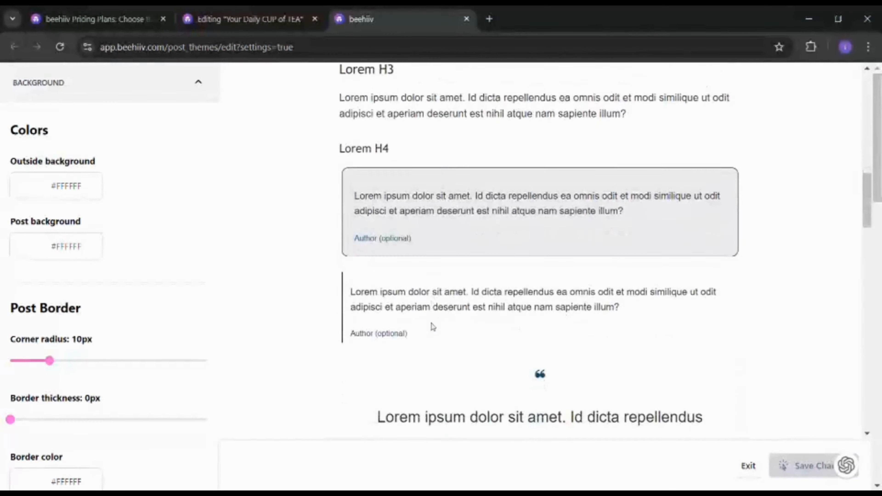
scroll(434, 327, "down", 9)
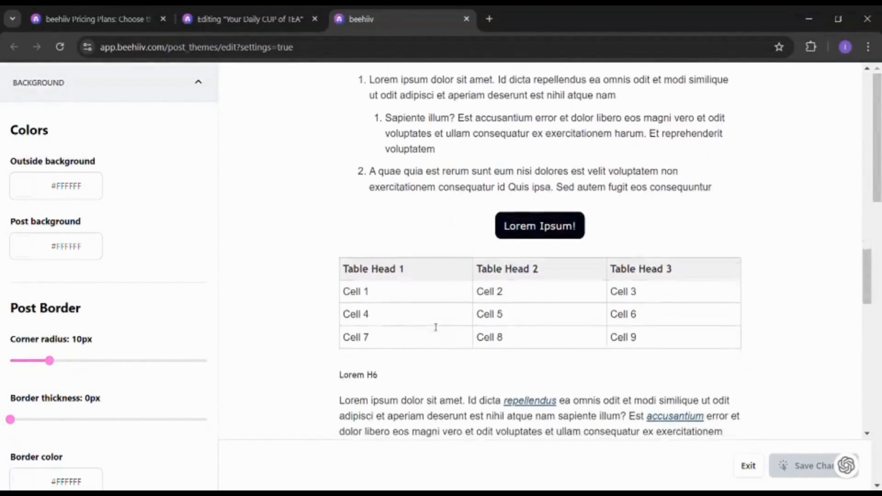
scroll(434, 327, "up", 20)
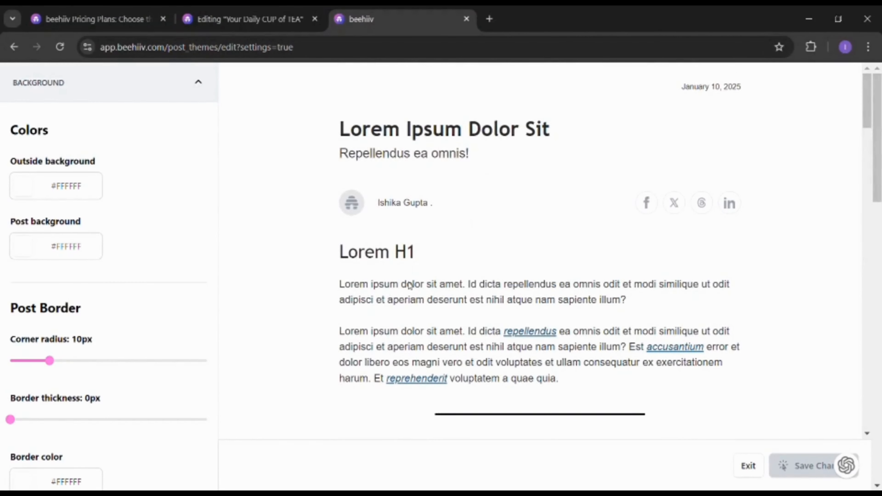
left_click_drag(414, 288, 465, 300)
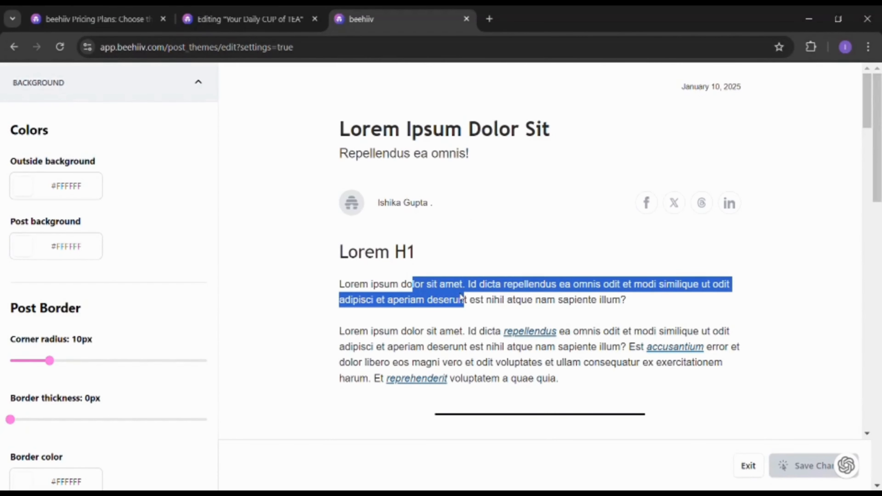
left_click(462, 321)
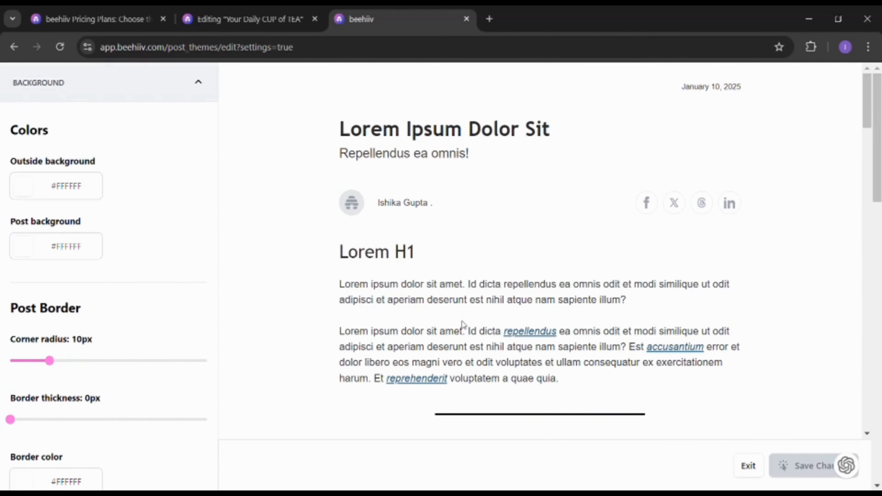
scroll(463, 326, "down", 5)
left_click(466, 20)
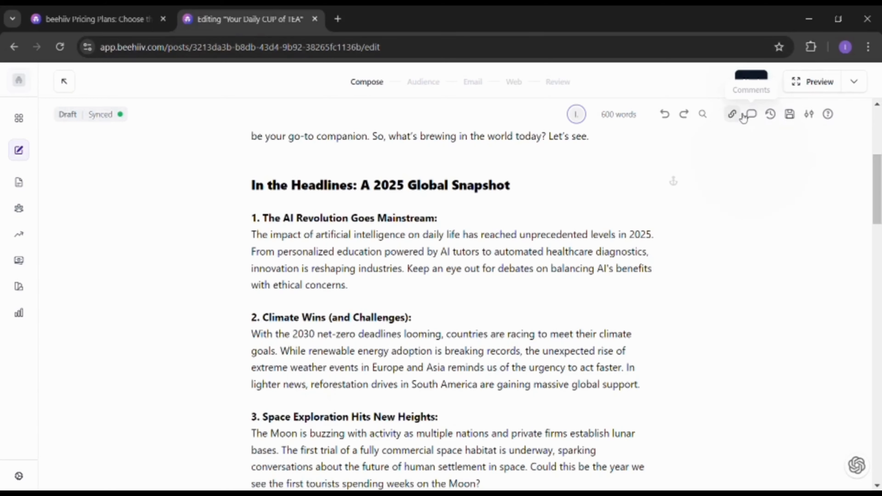
- Try an Embed Link block below the Spotlight Stories heading, and delete the empty block
scroll(325, 275, "down", 3)
scroll(326, 274, "down", 10)
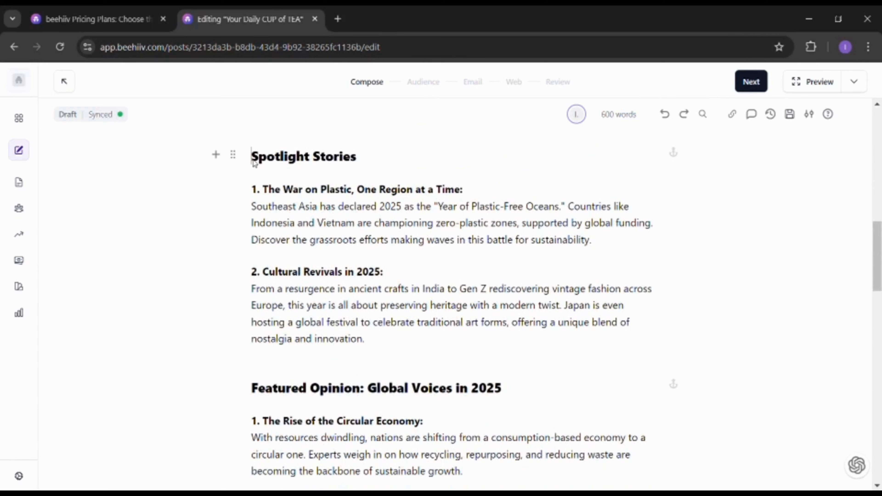
left_click(216, 155)
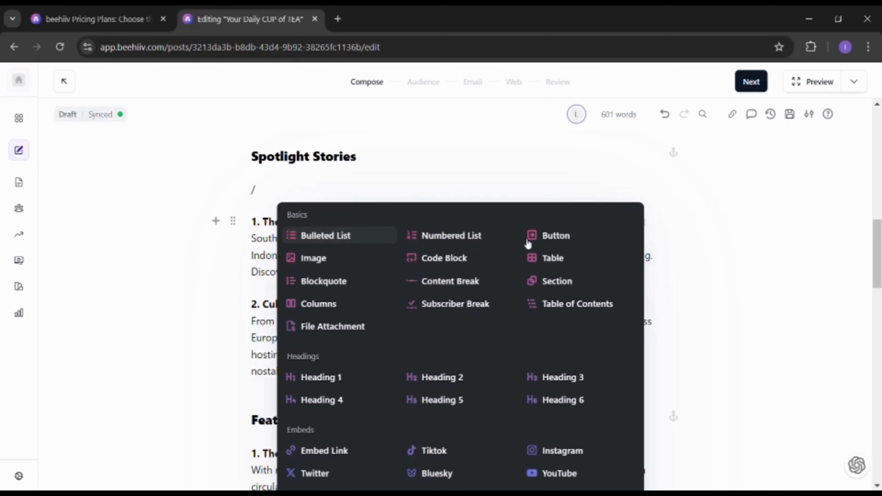
scroll(418, 360, "down", 3)
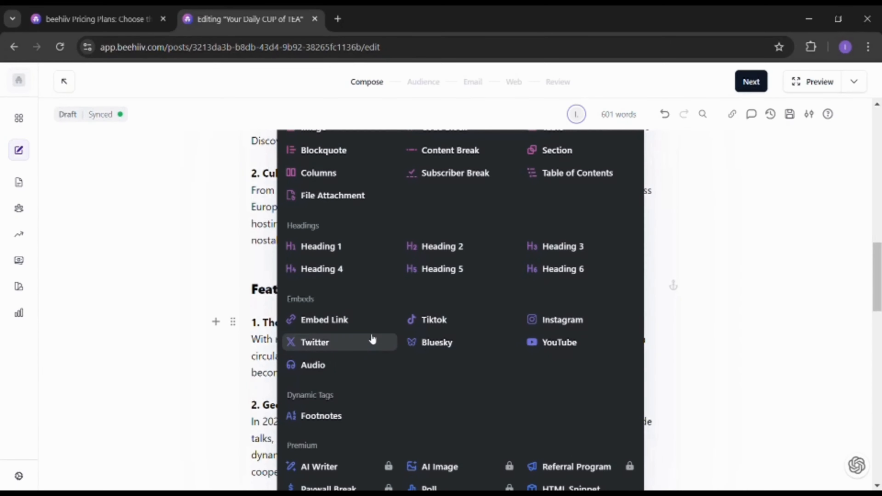
left_click(369, 324)
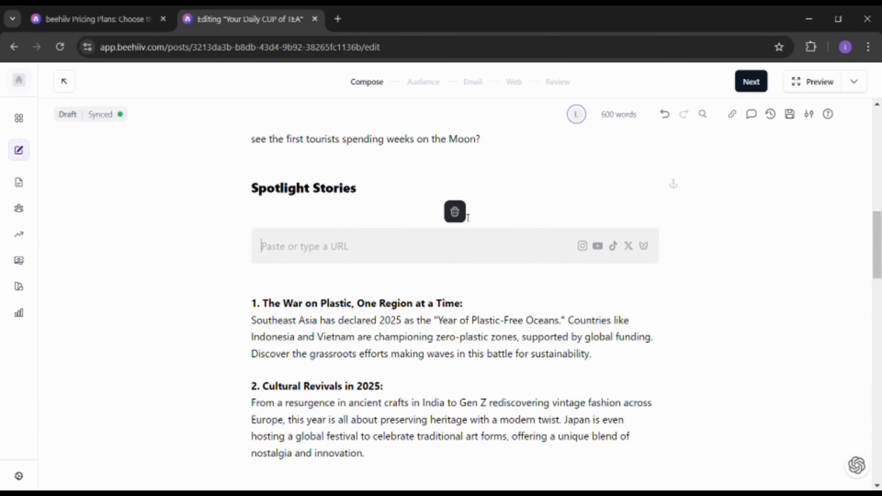
left_click(455, 212)
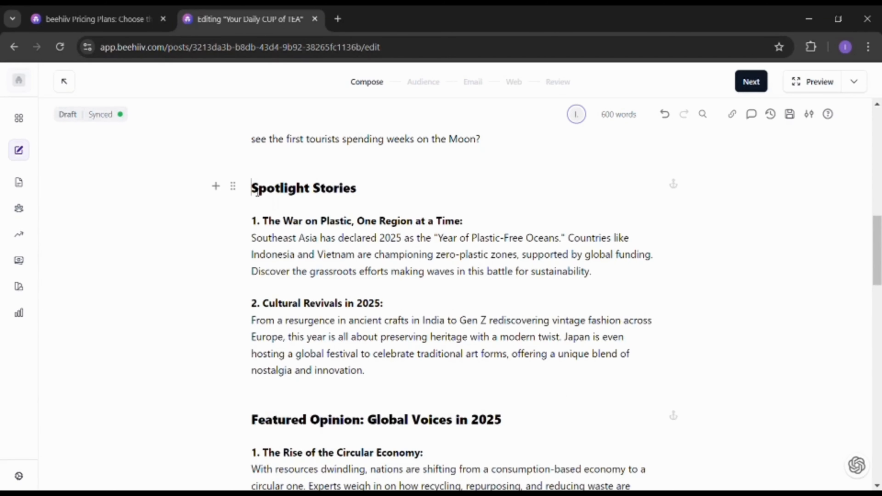
- Examine the block options and visual settings of the Spotlight Stories heading without changing them
left_click(233, 186)
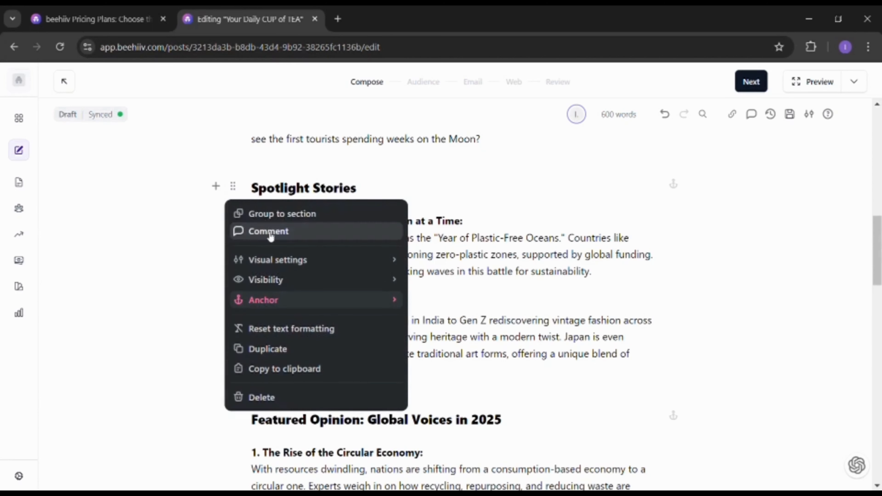
left_click(282, 264)
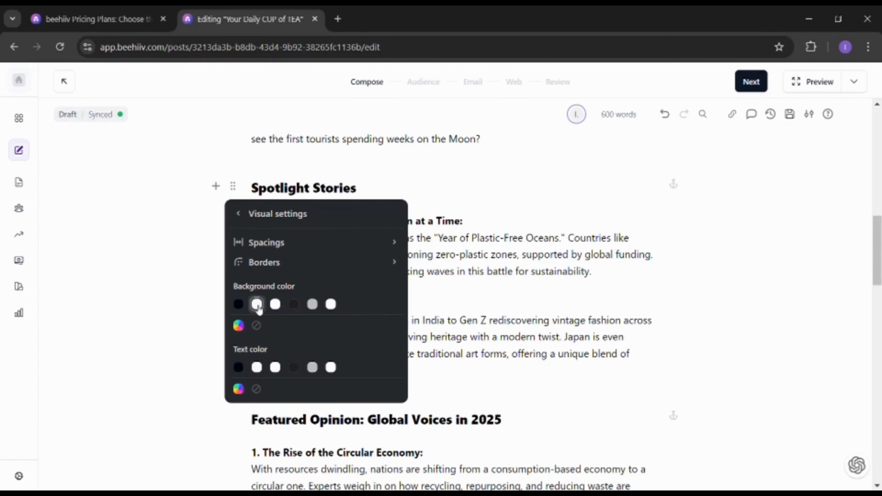
left_click(238, 214)
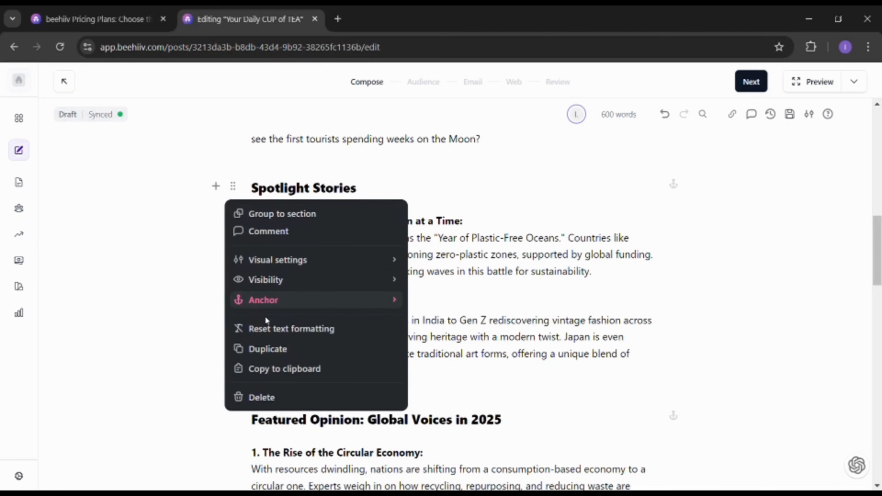
left_click(448, 240)
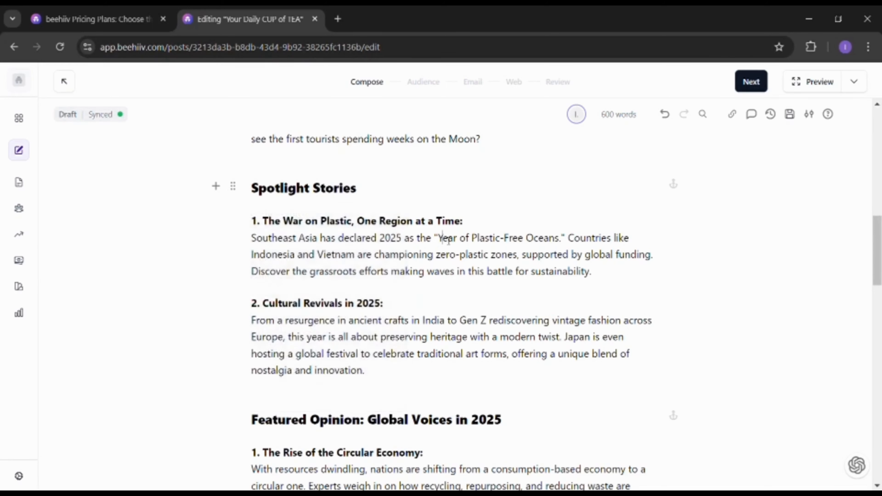
- Look over the whole newsletter, and proceed to the Audience stage to review the email and web audiences
scroll(447, 240, "down", 20)
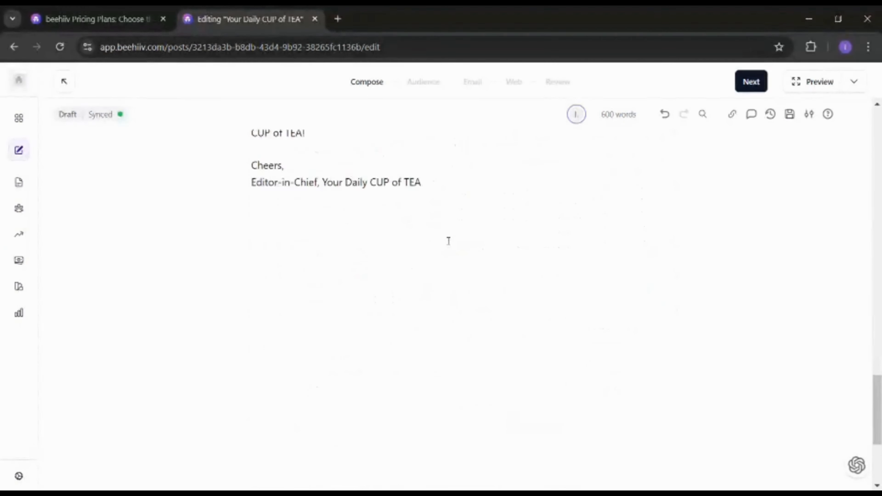
scroll(448, 241, "up", 20)
scroll(449, 241, "down", 4)
scroll(448, 240, "up", 4)
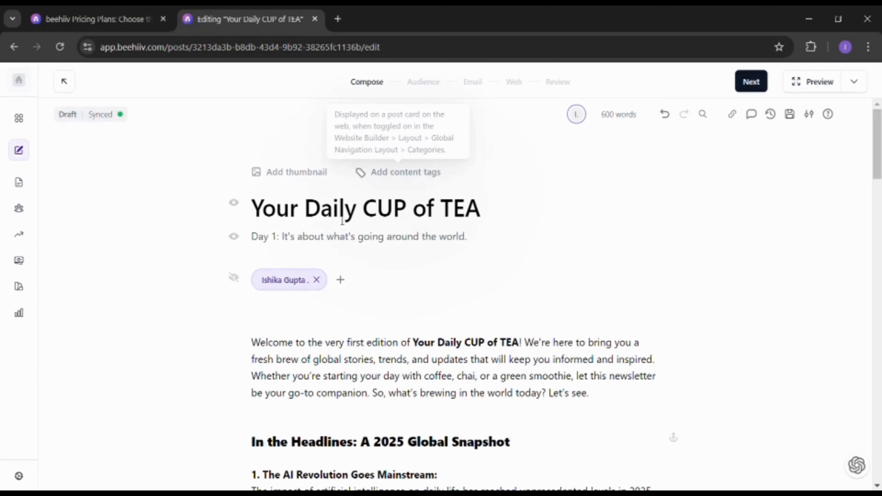
left_click(418, 84)
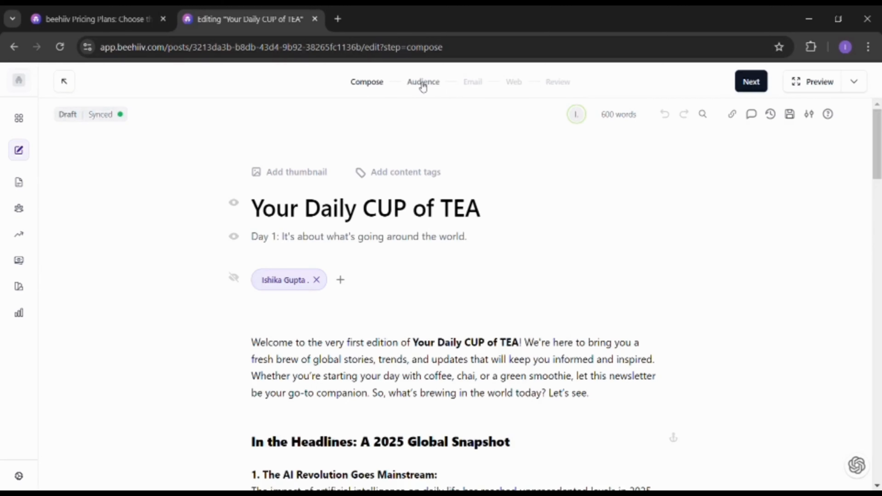
left_click(421, 83)
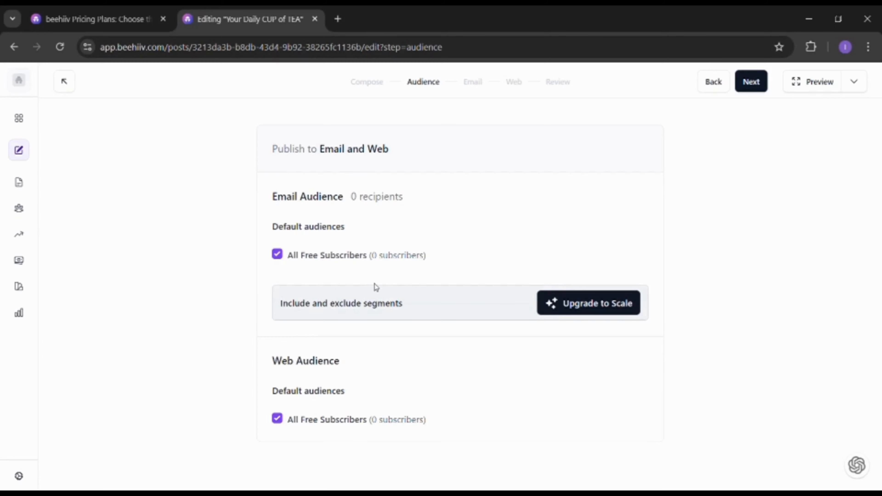
mouse_move(375, 287)
- Proceed to the Email stage and review the subject line, preview text and email header buttons
left_click(482, 86)
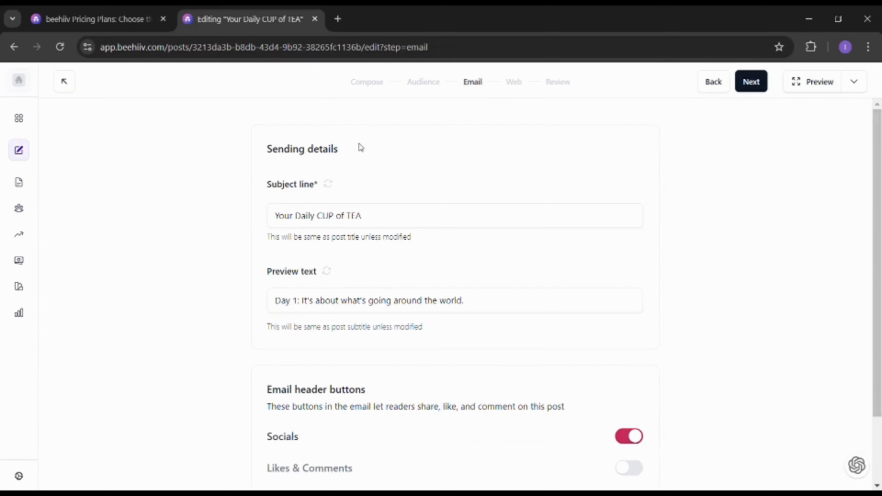
scroll(334, 257, "down", 2)
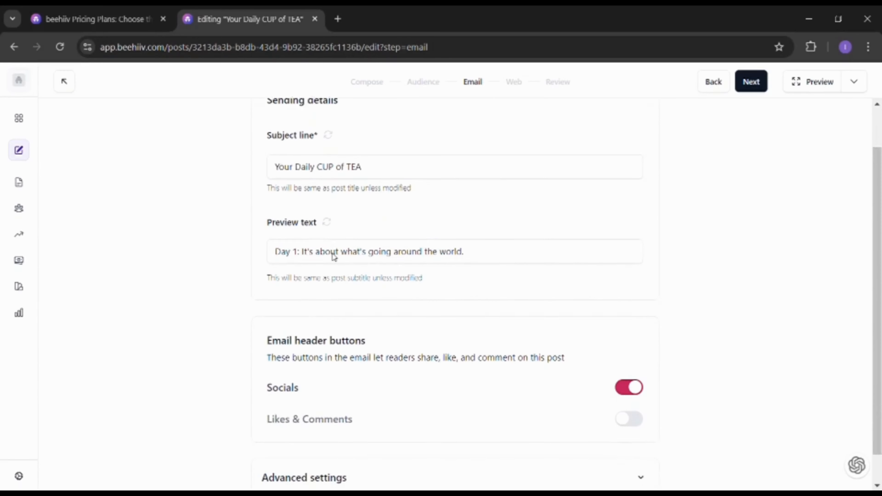
scroll(337, 257, "down", 1)
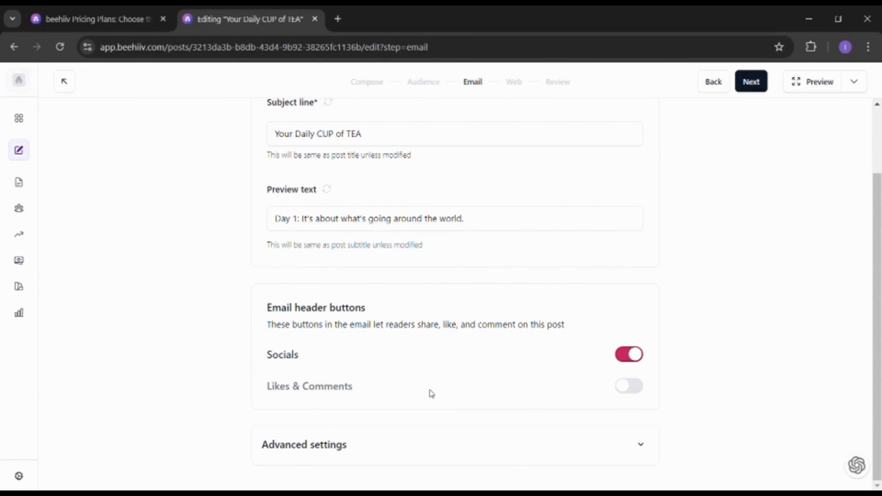
- Enable the Likes & Comments email header button, and check the Custom Read Online URL option in the advanced settings
left_click(625, 390)
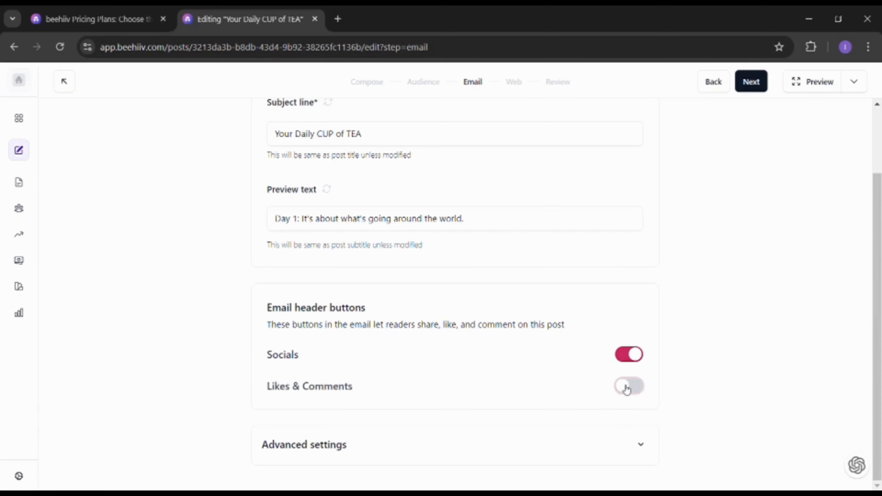
left_click(485, 456)
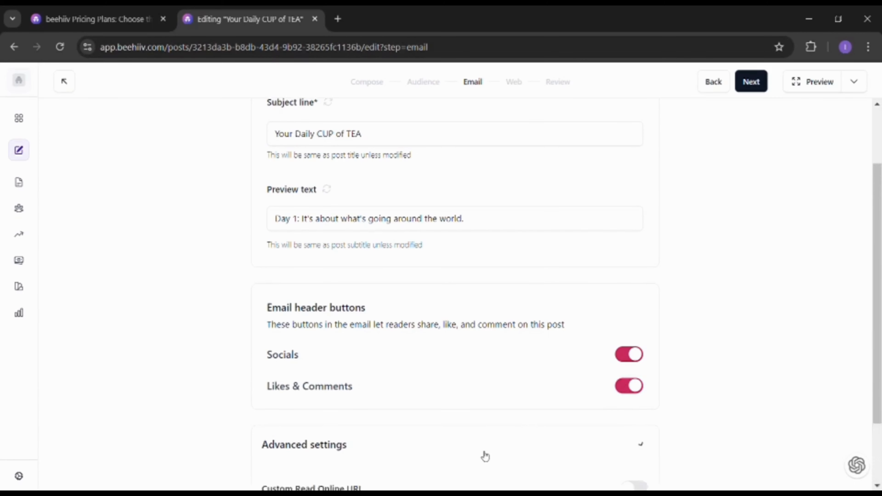
scroll(485, 457, "down", 3)
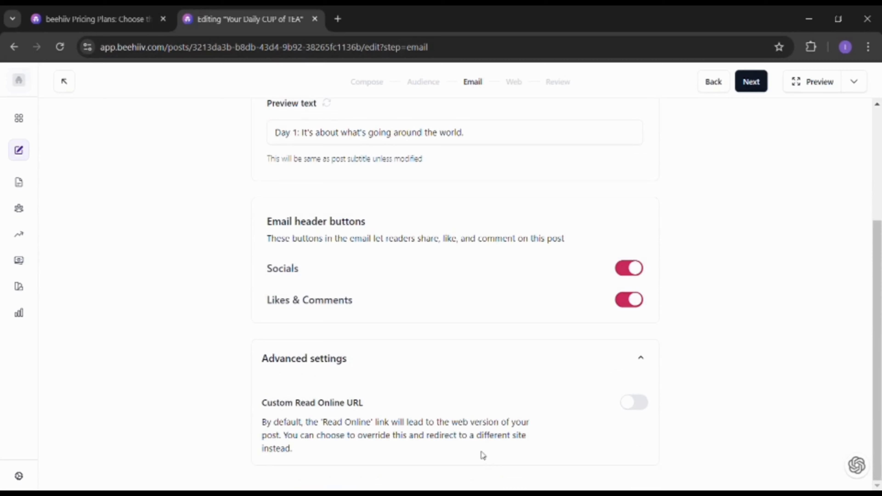
scroll(482, 455, "up", 5)
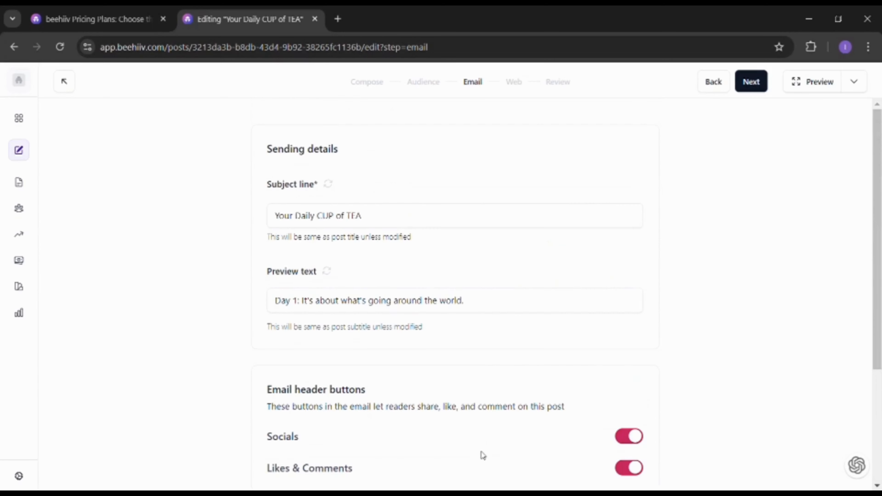
- Proceed to the Web stage and review the post URL, thumbnail, email capture, comments, SEO and post visibility settings
left_click(520, 86)
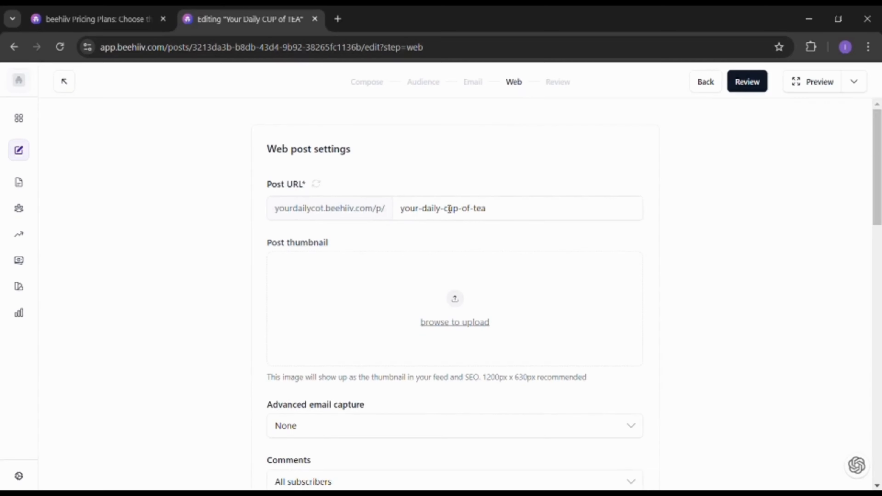
scroll(455, 331, "down", 2)
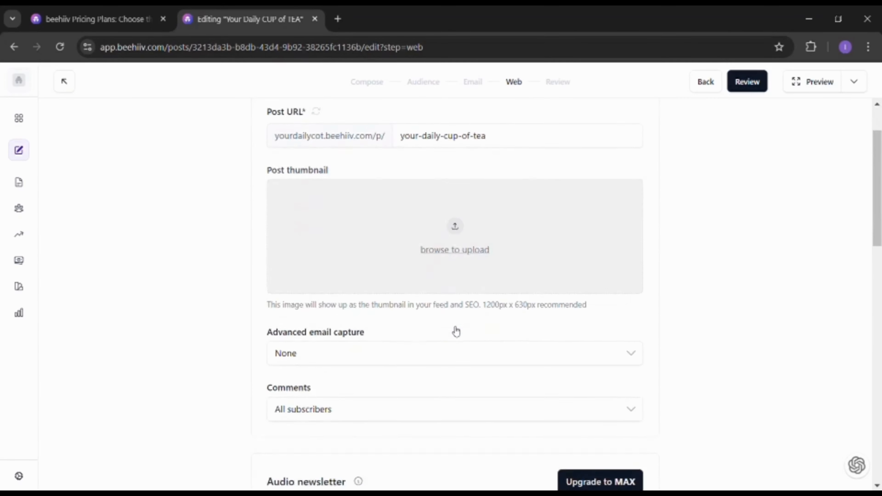
scroll(439, 367, "down", 3)
scroll(438, 367, "down", 3)
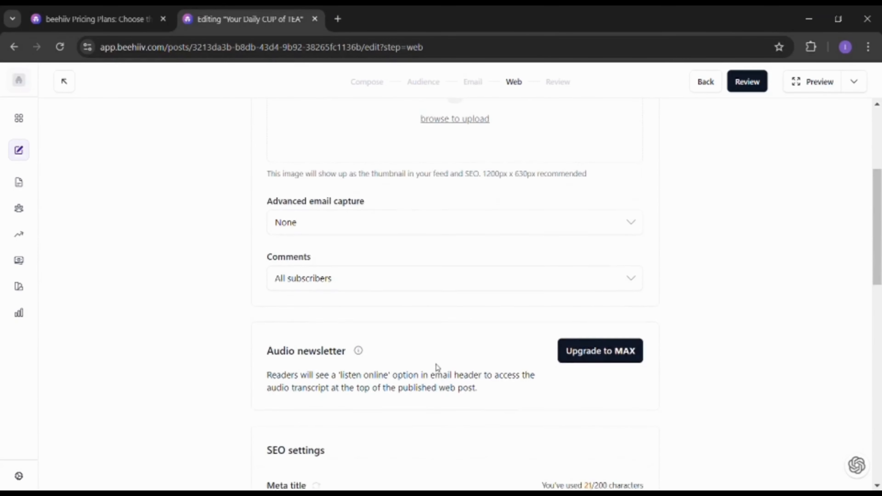
scroll(438, 368, "down", 3)
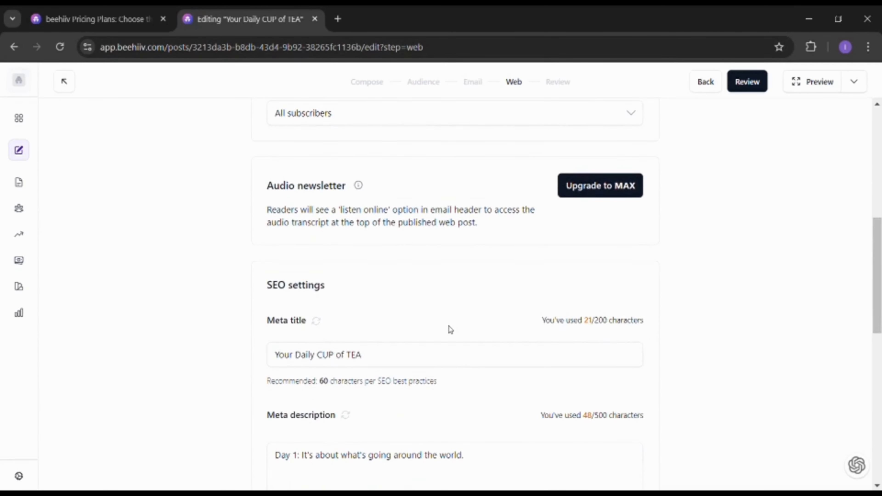
scroll(450, 330, "down", 2)
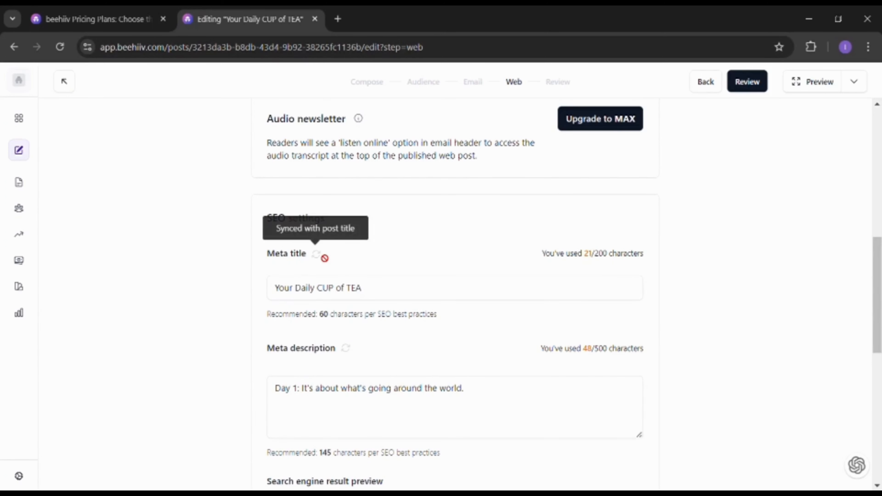
scroll(368, 358, "down", 1)
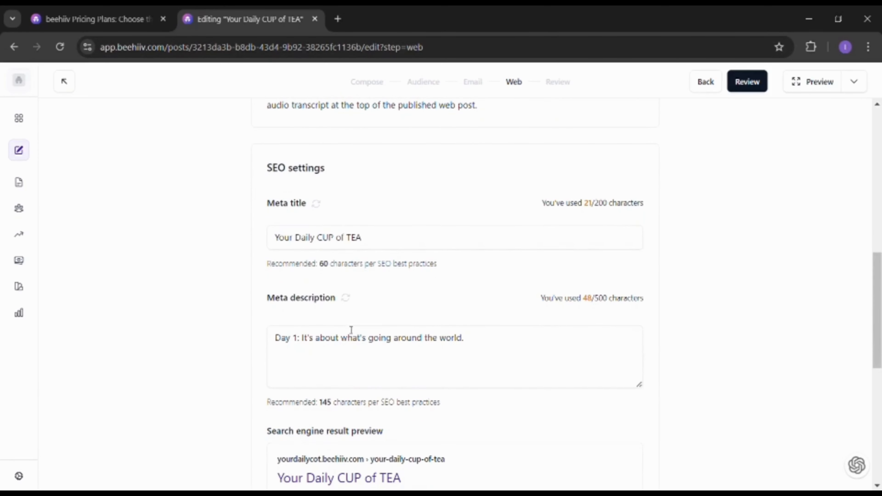
scroll(452, 406, "down", 3)
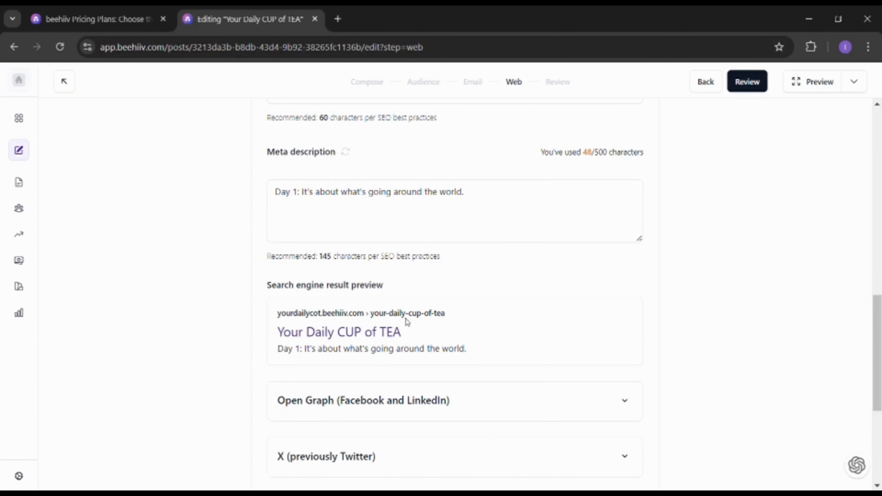
scroll(422, 322, "down", 5)
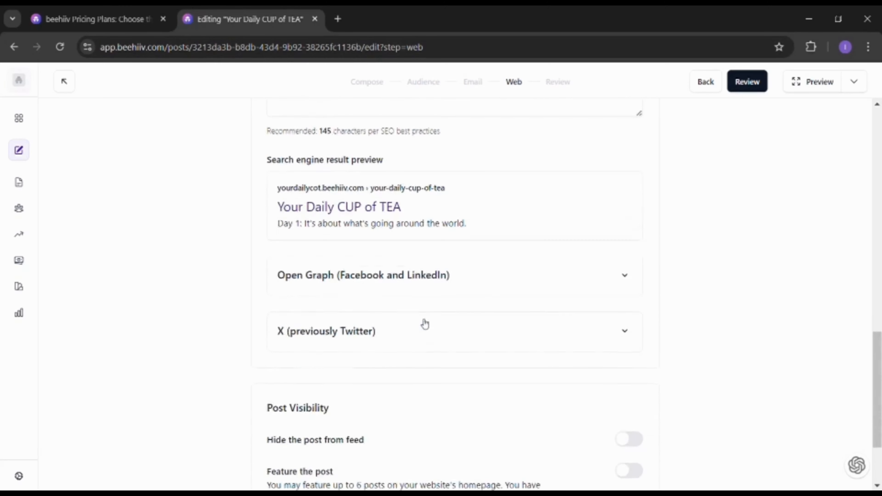
scroll(424, 323, "down", 1)
scroll(422, 323, "up", 15)
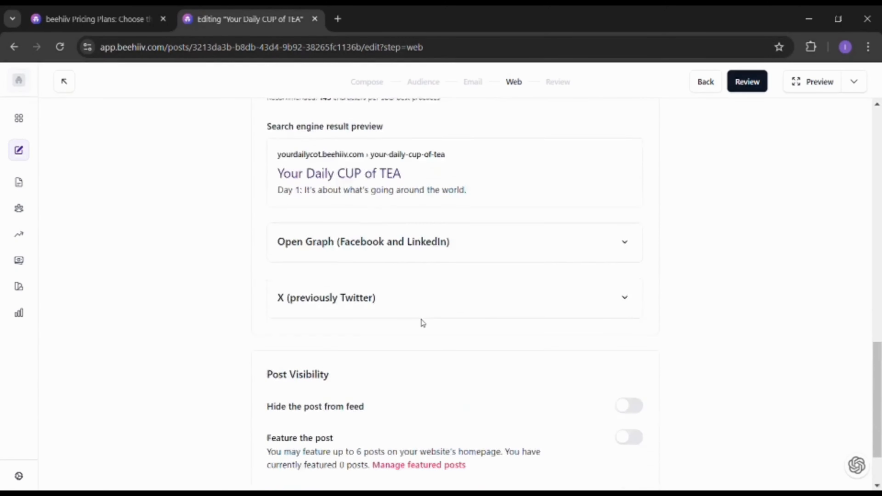
- Proceed to the Review stage, dismiss the test-post tip, and look over the audiences, post title and subject line
left_click(560, 91)
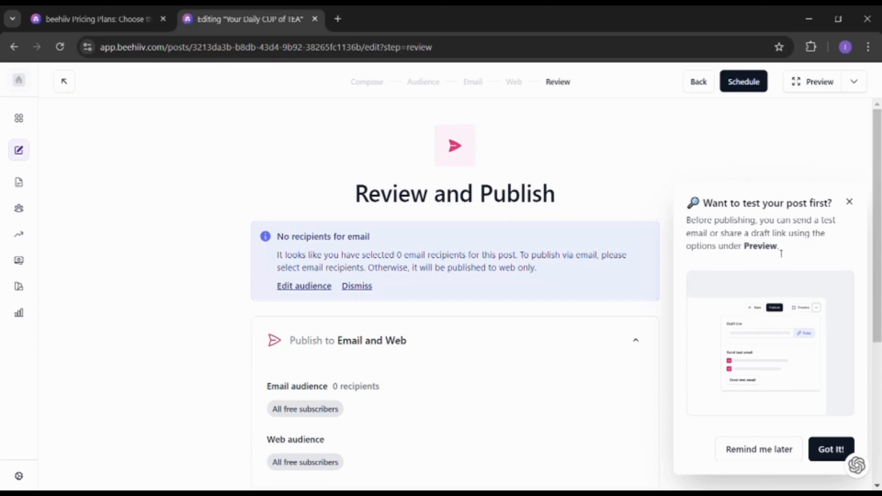
left_click(825, 447)
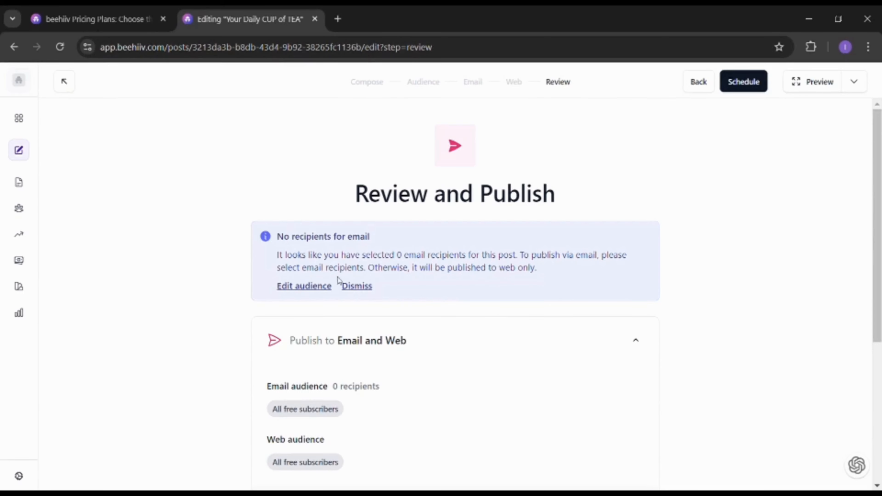
scroll(452, 276, "down", 2)
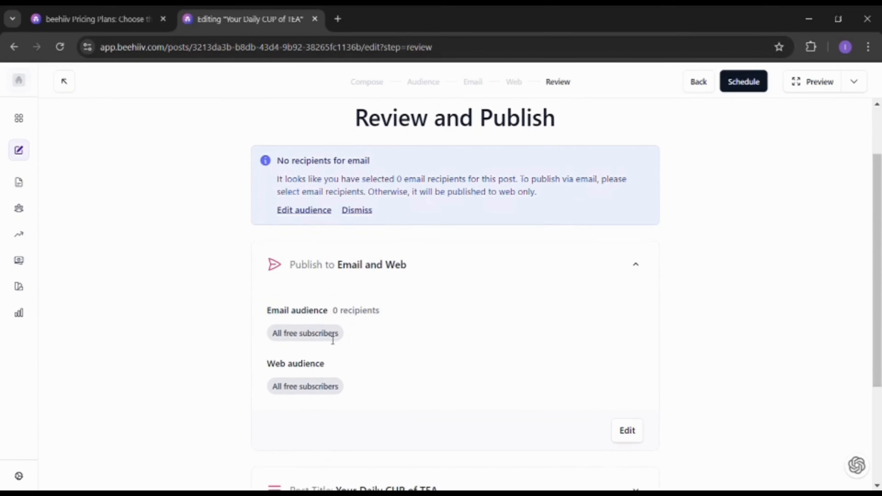
scroll(392, 333, "down", 4)
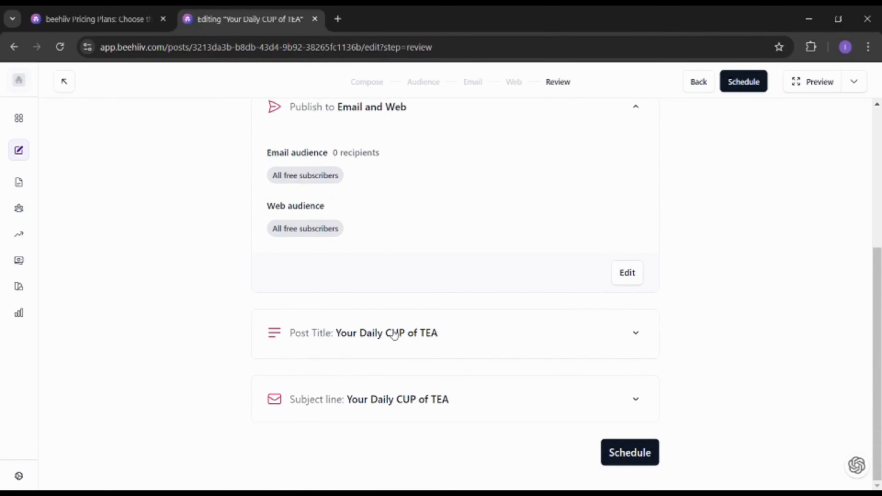
scroll(395, 335, "up", 10)
- Leave the review for the post's Compose stage, and go to the list of all posts
left_click(316, 286)
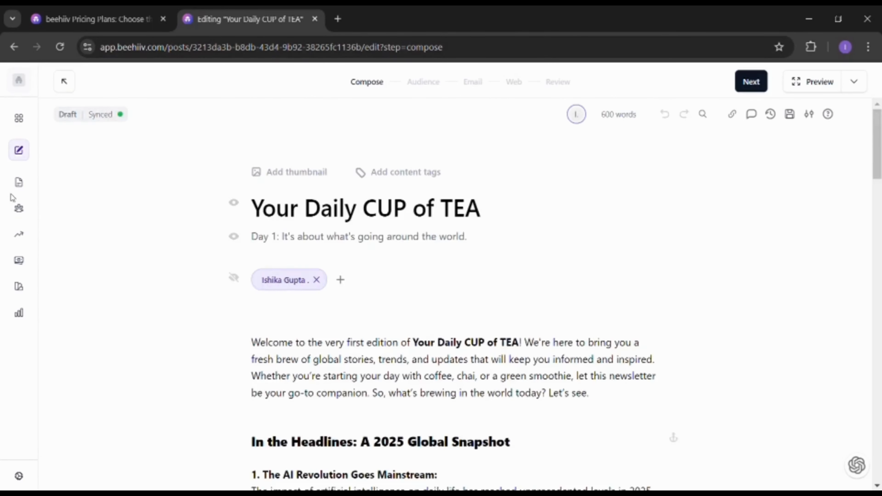
left_click(29, 187)
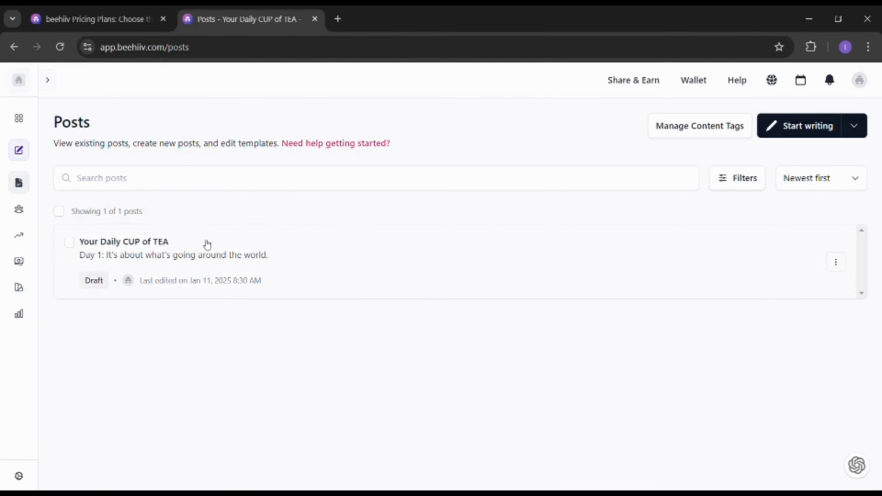
- Show the audience pages, including Subscribers, Segments, Automations, Polls, Surveys and Subscribe Forms
mouse_move(23, 212)
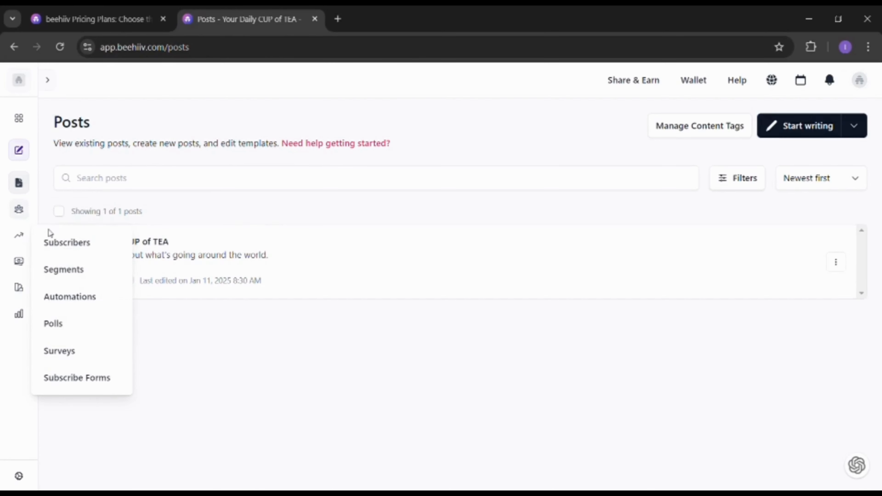